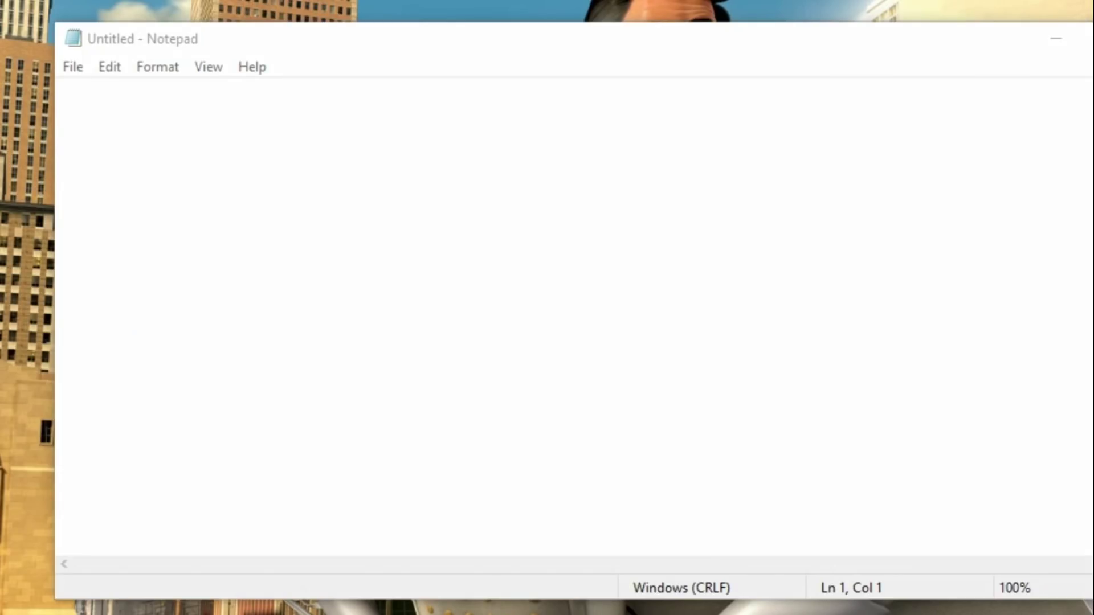
- Hand-draw a red 'X =' followed by wide array brackets across the top
{"action": "left_click_drag", "start_coordinate": [390, 102], "coordinate": [306, 181]}
{"action": "left_click_drag", "start_coordinate": [306, 105], "coordinate": [373, 173]}
{"action": "mouse_move", "coordinate": [434, 128]}
{"action": "left_mouse_down"}
{"action": "mouse_move", "coordinate": [416, 156]}
{"action": "mouse_move", "coordinate": [441, 156]}
{"action": "left_mouse_up"}
{"action": "mouse_move", "coordinate": [498, 104]}
{"action": "left_mouse_down"}
{"action": "mouse_move", "coordinate": [496, 187]}
{"action": "mouse_move", "coordinate": [530, 195]}
{"action": "left_mouse_up"}
{"action": "mouse_move", "coordinate": [1013, 92]}
{"action": "left_mouse_down"}
{"action": "mouse_move", "coordinate": [1071, 119]}
{"action": "mouse_move", "coordinate": [1026, 231]}
{"action": "left_mouse_up"}
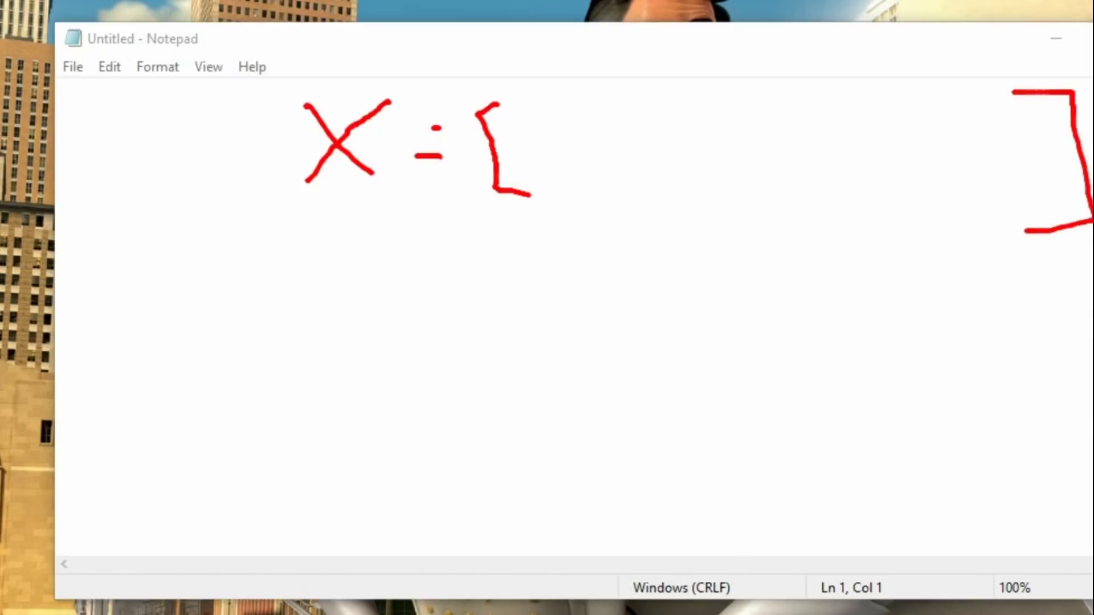
- Write the elements 1 2 3 4 and an ellipsis inside the array brackets
{"action": "left_click_drag", "start_coordinate": [532, 132], "coordinate": [534, 194]}
{"action": "left_click_drag", "start_coordinate": [591, 140], "coordinate": [644, 184]}
{"action": "mouse_move", "coordinate": [715, 137]}
{"action": "left_mouse_down"}
{"action": "mouse_move", "coordinate": [727, 174]}
{"action": "mouse_move", "coordinate": [711, 208]}
{"action": "left_mouse_up"}
{"action": "mouse_move", "coordinate": [807, 150]}
{"action": "left_mouse_down"}
{"action": "mouse_move", "coordinate": [892, 154]}
{"action": "mouse_move", "coordinate": [855, 222]}
{"action": "left_mouse_up"}
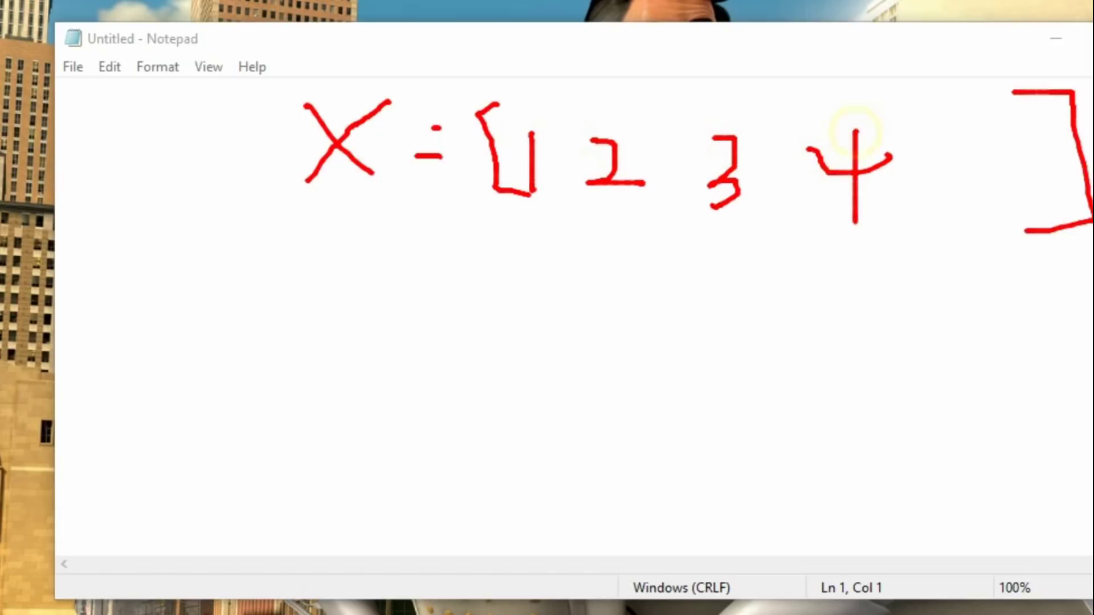
{"action": "left_click", "coordinate": [940, 192]}
{"action": "left_click", "coordinate": [1036, 184]}
- Begin a Σxᵢ summation below the array on the left
{"action": "mouse_move", "coordinate": [206, 298]}
{"action": "left_mouse_down"}
{"action": "mouse_move", "coordinate": [142, 341]}
{"action": "mouse_move", "coordinate": [154, 387]}
{"action": "mouse_move", "coordinate": [204, 411]}
{"action": "left_mouse_up"}
{"action": "mouse_move", "coordinate": [249, 367]}
{"action": "left_mouse_down"}
{"action": "mouse_move", "coordinate": [229, 397]}
{"action": "mouse_move", "coordinate": [268, 395]}
{"action": "left_mouse_up"}
{"action": "left_click", "coordinate": [266, 360]}
- Add the limits i=1 below and n above the sigma
{"action": "mouse_move", "coordinate": [164, 432]}
{"action": "left_mouse_down"}
{"action": "mouse_move", "coordinate": [167, 460]}
{"action": "mouse_move", "coordinate": [200, 443]}
{"action": "left_mouse_up"}
{"action": "left_click", "coordinate": [171, 414]}
{"action": "left_click_drag", "start_coordinate": [184, 458], "coordinate": [232, 450]}
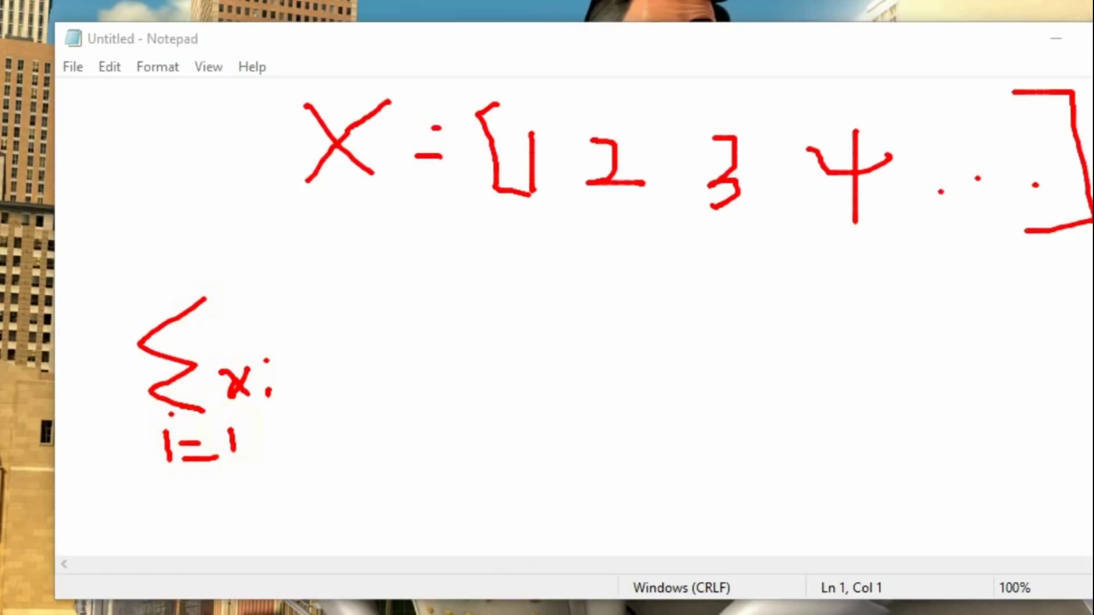
{"action": "mouse_move", "coordinate": [161, 306]}
{"action": "left_mouse_down"}
{"action": "mouse_move", "coordinate": [181, 288]}
{"action": "mouse_move", "coordinate": [187, 305]}
{"action": "left_mouse_up"}
- Add an equals sign after the sum, mark the array elements, and circle the sum formula
{"action": "mouse_move", "coordinate": [535, 123]}
{"action": "left_mouse_down"}
{"action": "mouse_move", "coordinate": [516, 155]}
{"action": "mouse_move", "coordinate": [544, 191]}
{"action": "mouse_move", "coordinate": [552, 139]}
{"action": "mouse_move", "coordinate": [524, 139]}
{"action": "left_mouse_up"}
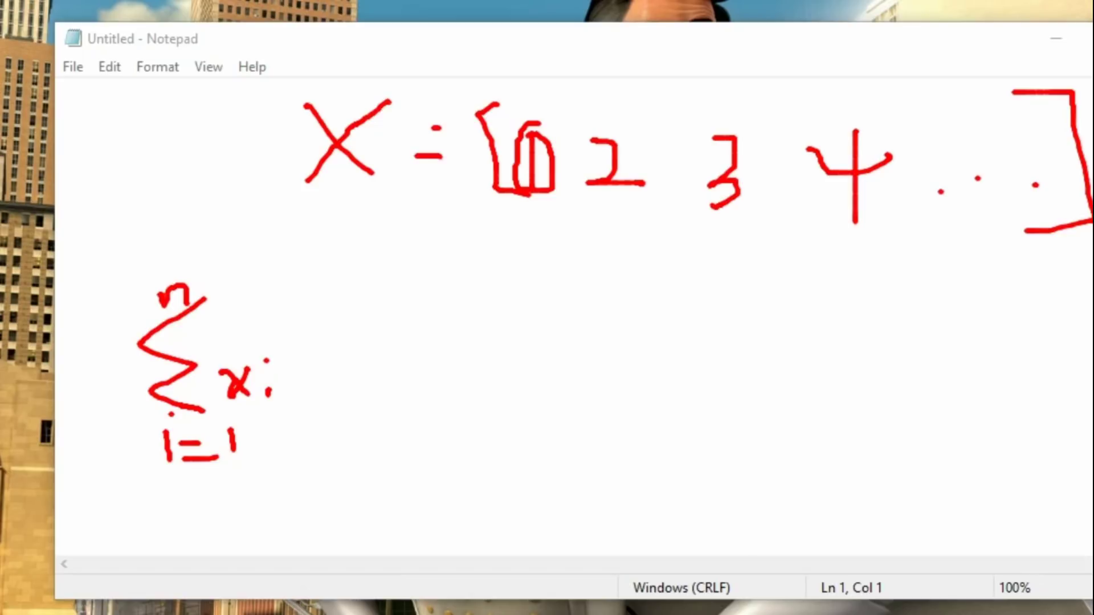
{"action": "left_click_drag", "start_coordinate": [337, 357], "coordinate": [430, 368]}
{"action": "left_click_drag", "start_coordinate": [365, 393], "coordinate": [427, 392]}
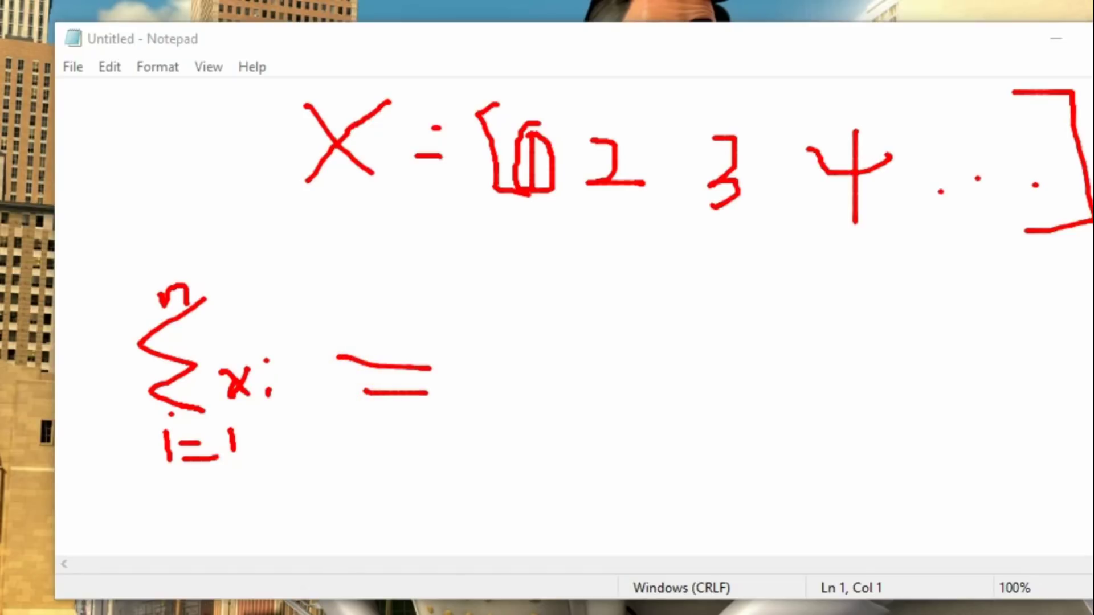
{"action": "left_click", "coordinate": [612, 201]}
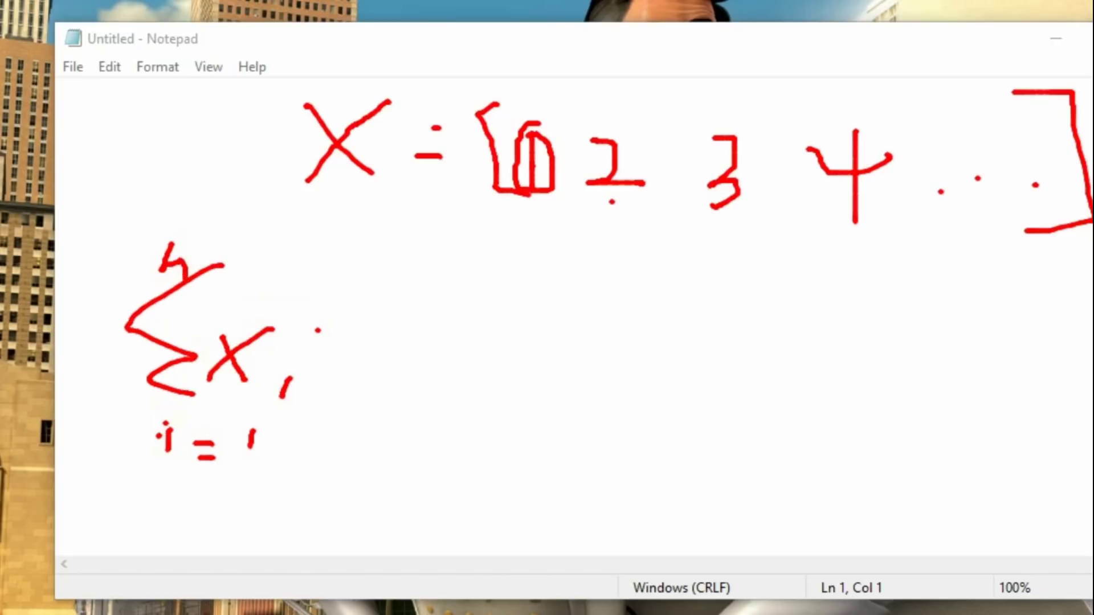
{"action": "mouse_move", "coordinate": [291, 240]}
{"action": "left_mouse_down"}
{"action": "mouse_move", "coordinate": [278, 235]}
{"action": "mouse_move", "coordinate": [65, 398]}
{"action": "mouse_move", "coordinate": [334, 515]}
{"action": "mouse_move", "coordinate": [293, 278]}
{"action": "mouse_move", "coordinate": [236, 230]}
{"action": "left_mouse_up"}
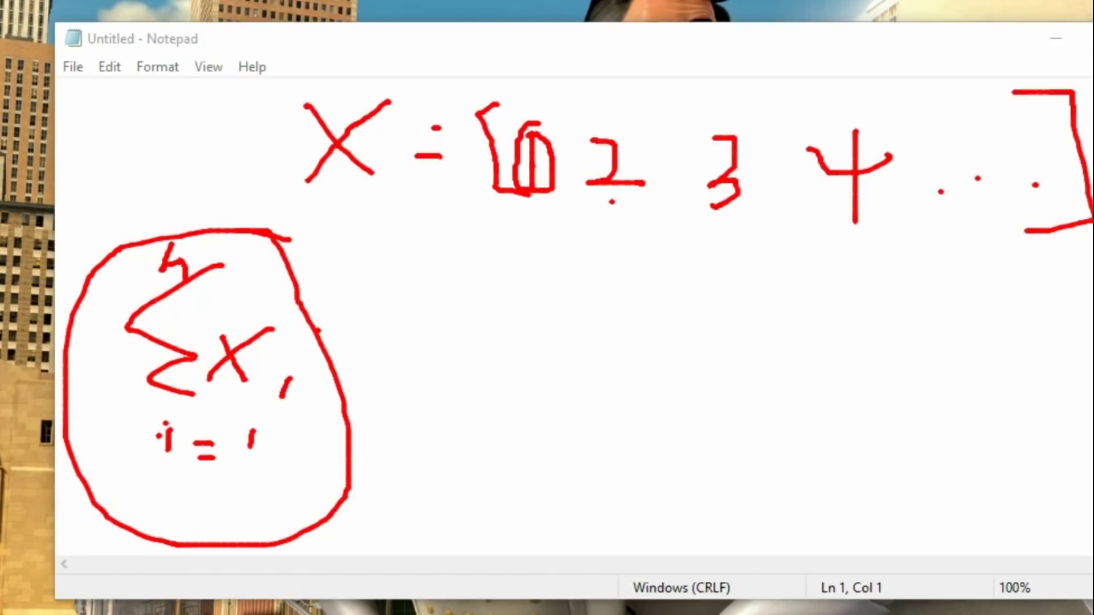
- Draw a Π symbol followed by xᵢ to the right of the sum
{"action": "left_click_drag", "start_coordinate": [637, 263], "coordinate": [776, 276]}
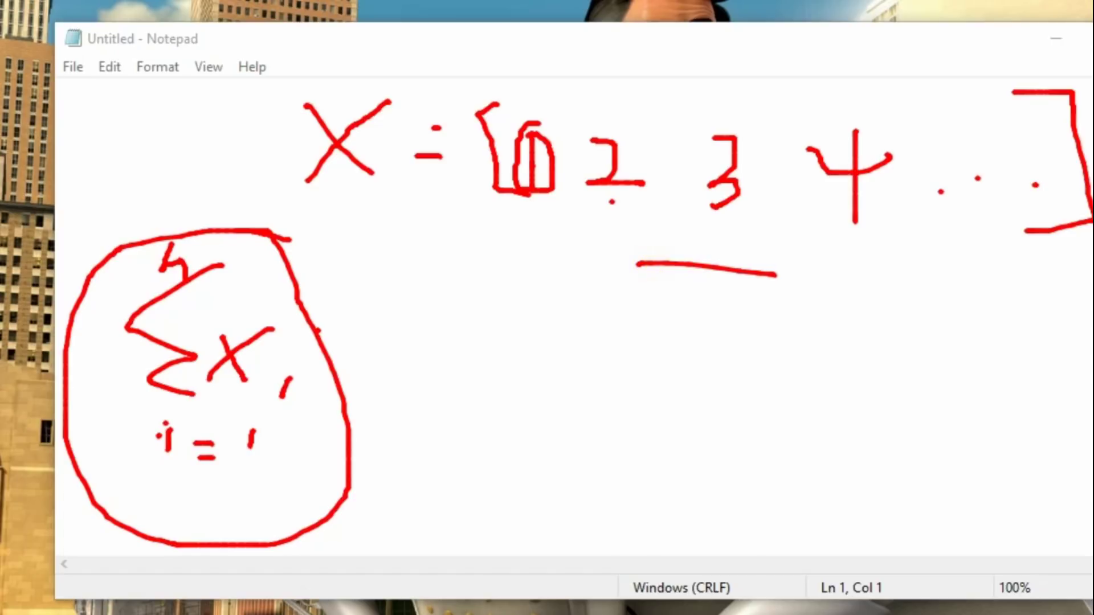
{"action": "left_click_drag", "start_coordinate": [679, 265], "coordinate": [680, 325]}
{"action": "left_click_drag", "start_coordinate": [726, 281], "coordinate": [729, 342]}
{"action": "left_click_drag", "start_coordinate": [840, 297], "coordinate": [800, 342]}
{"action": "left_click_drag", "start_coordinate": [791, 299], "coordinate": [847, 350]}
{"action": "left_click", "coordinate": [865, 301]}
- Add limits i=1 and n and an equals sign to the product, then switch to text annotation
{"action": "mouse_move", "coordinate": [695, 375]}
{"action": "left_mouse_down"}
{"action": "mouse_move", "coordinate": [696, 341]}
{"action": "mouse_move", "coordinate": [743, 376]}
{"action": "mouse_move", "coordinate": [740, 395]}
{"action": "mouse_move", "coordinate": [797, 388]}
{"action": "left_mouse_up"}
{"action": "left_click", "coordinate": [696, 342]}
{"action": "mouse_move", "coordinate": [705, 240]}
{"action": "left_mouse_down"}
{"action": "mouse_move", "coordinate": [736, 225]}
{"action": "mouse_move", "coordinate": [742, 251]}
{"action": "left_mouse_up"}
{"action": "mouse_move", "coordinate": [924, 310]}
{"action": "left_mouse_down"}
{"action": "mouse_move", "coordinate": [898, 340]}
{"action": "mouse_move", "coordinate": [925, 340]}
{"action": "left_mouse_up"}
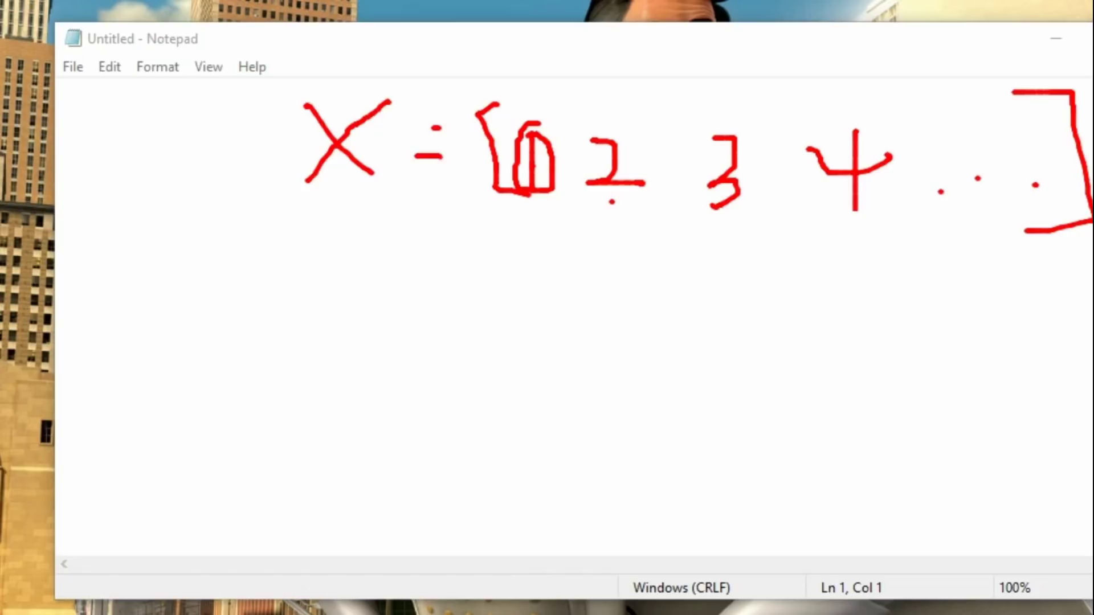
{"action": "key", "text": "t"}
- Type 'total_sum = 0' in a red text note below the array, with blank lines beneath
{"action": "type", "text": "total"}
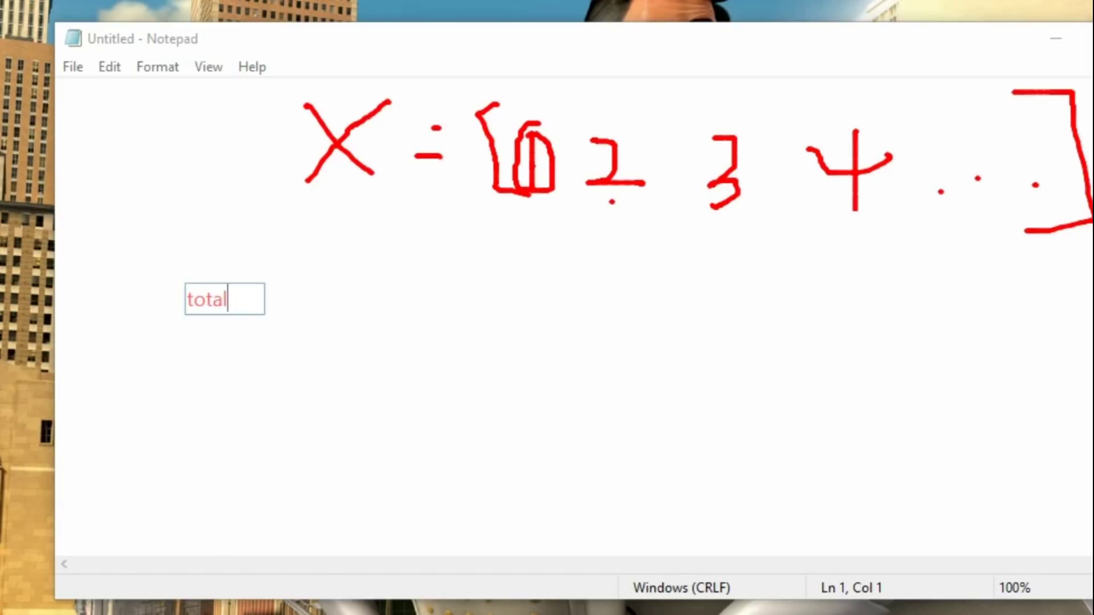
{"action": "type", "text": "_sum"}
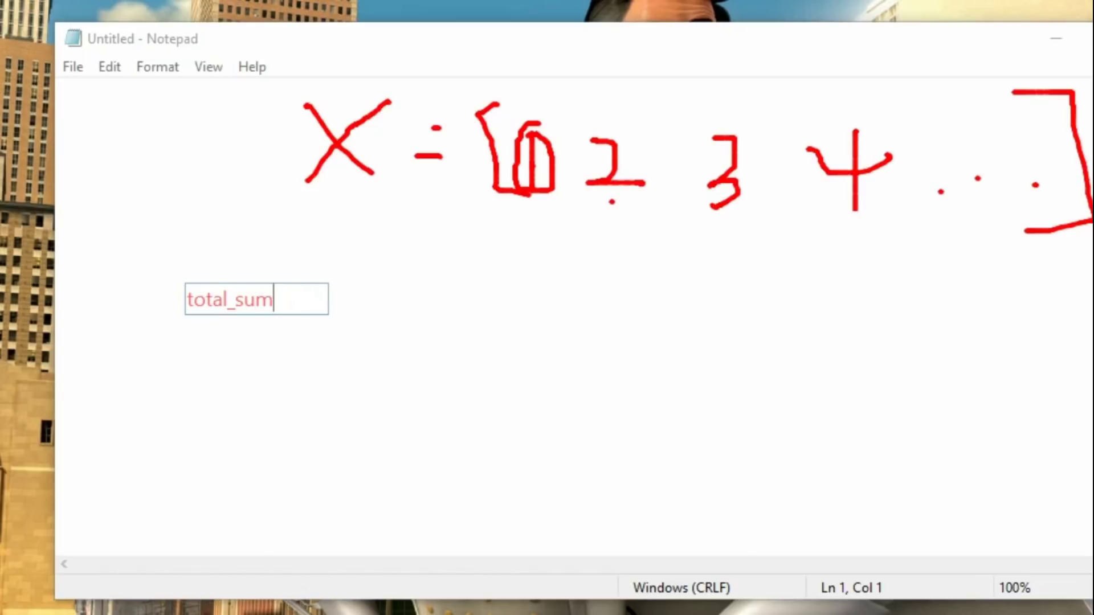
{"action": "type", "text": " = 0"}
{"action": "key", "text": "Return"}
{"action": "key", "text": "Return"}
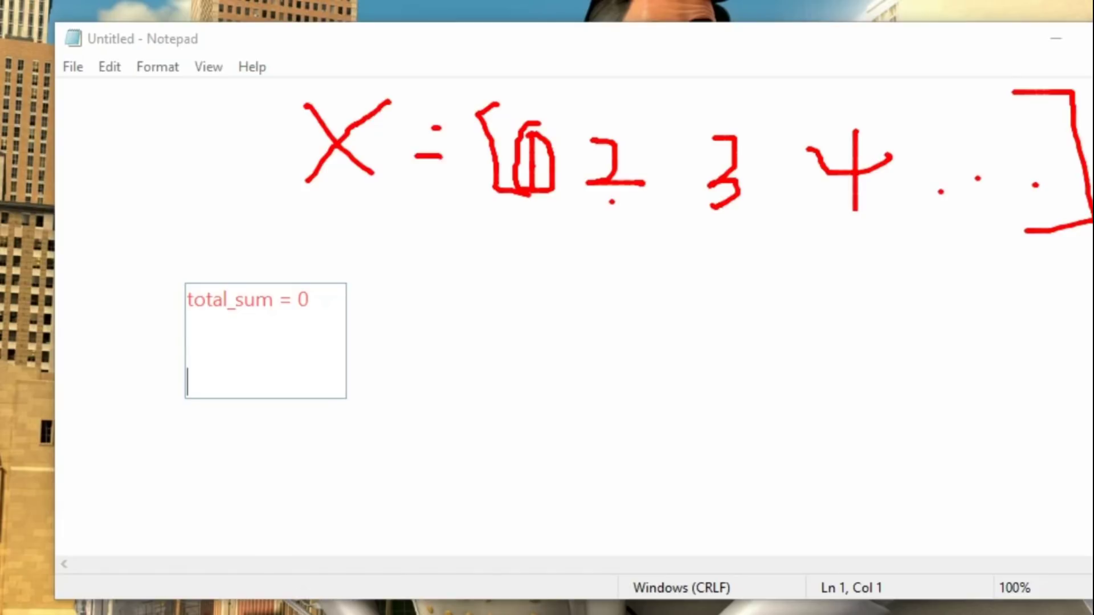
- Type the loop lines 'For i = 1 to n' and 'End for' under total_sum = 0
{"action": "key", "text": "BackSpace"}
{"action": "key", "text": "BackSpace"}
{"action": "key", "text": "Return"}
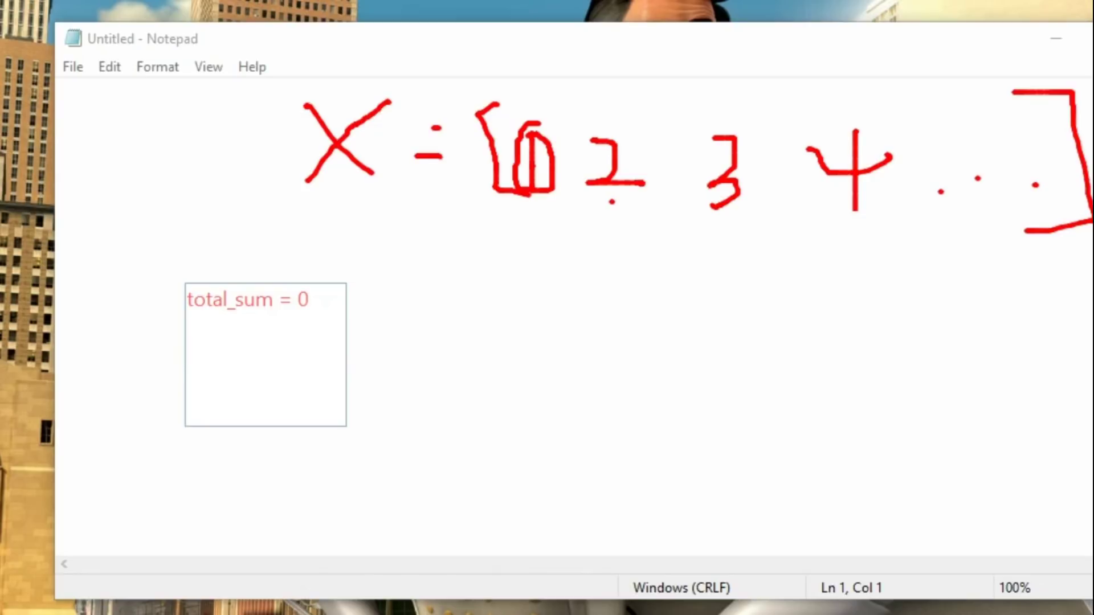
{"action": "type", "text": "For i = 1 to "}
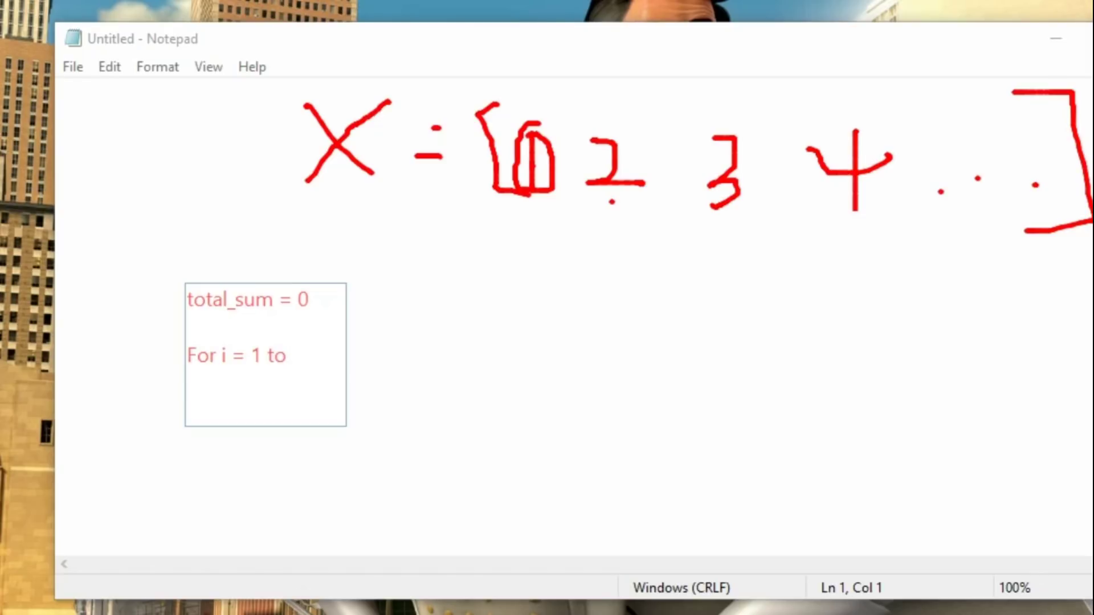
{"action": "type", "text": "n"}
{"action": "key", "text": "Return"}
{"action": "key", "text": "Return"}
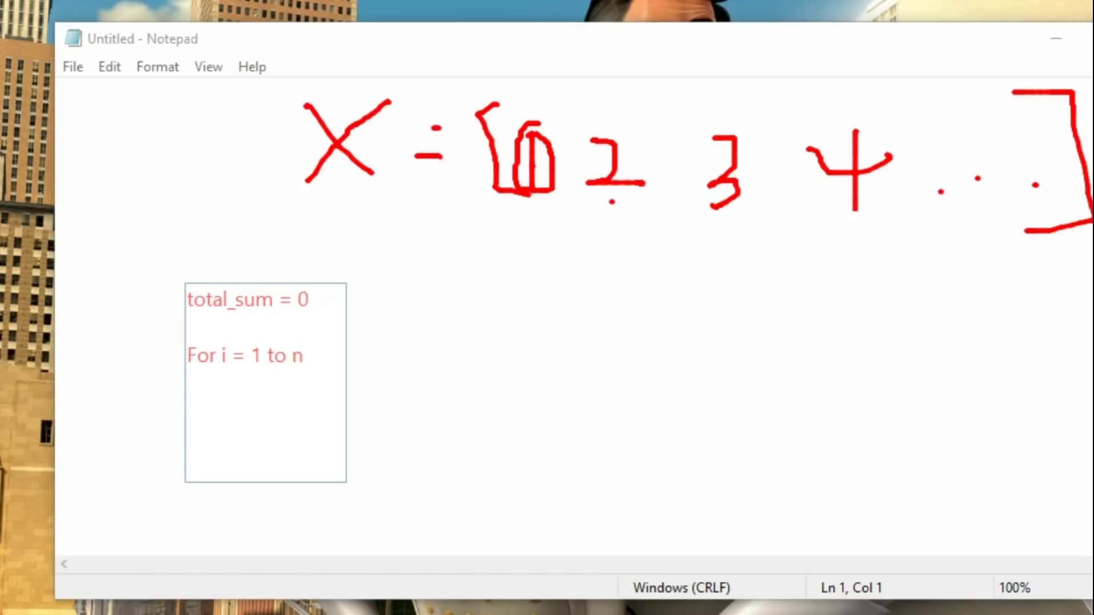
{"action": "type", "text": "End for"}
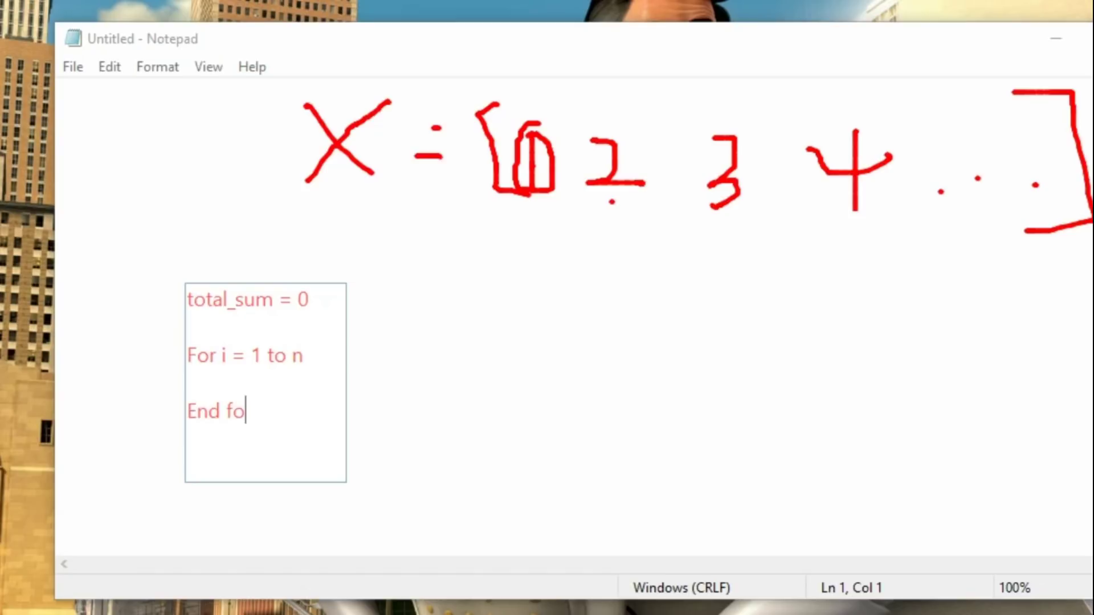
- Insert a blank line between For and End for and indent it as the loop body
{"action": "left_click", "coordinate": [188, 382]}
{"action": "key", "text": "Return"}
{"action": "key", "text": "Return"}
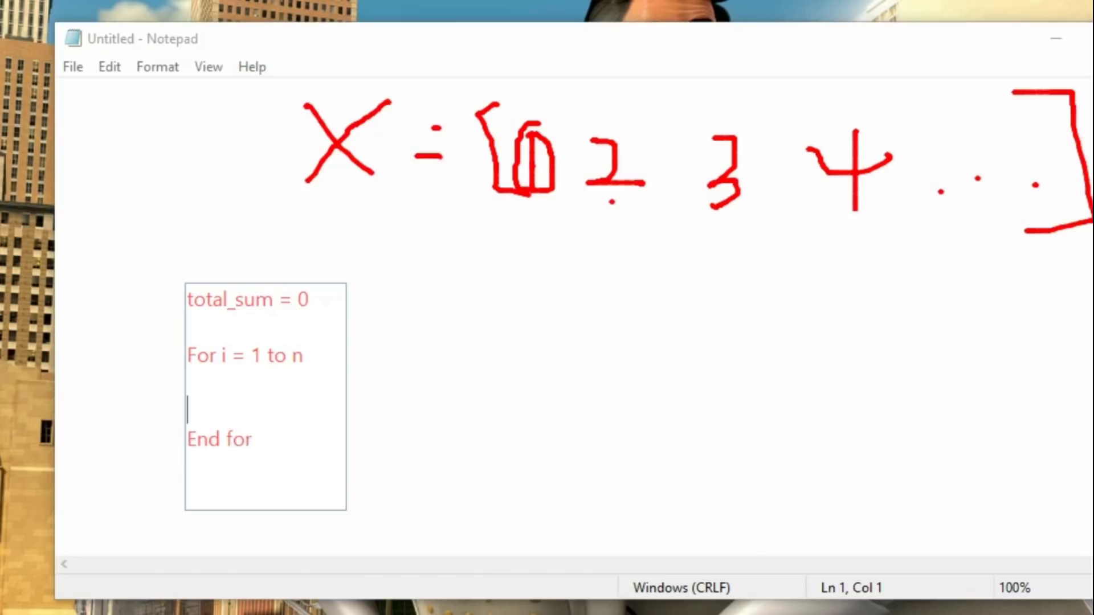
{"action": "left_click", "coordinate": [187, 409]}
{"action": "key", "text": "ctrl+a"}
{"action": "left_click", "coordinate": [198, 438]}
{"action": "left_click", "coordinate": [197, 410]}
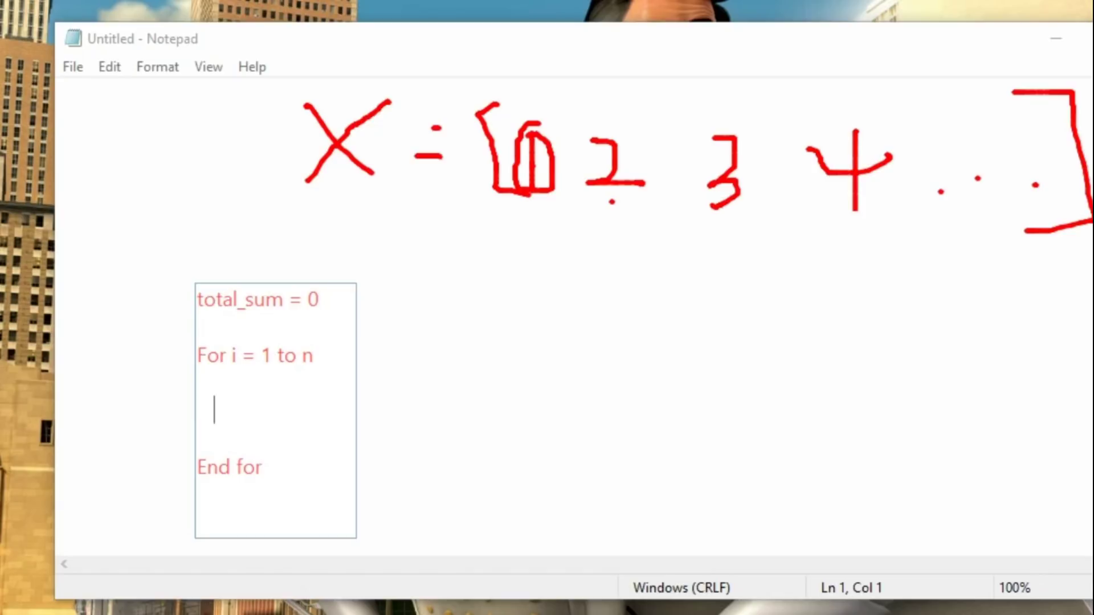
- Enter the loop body 'total_sum = total_sum + Xi' and commit the text note
{"action": "type", "text": "total_sum = total_sum"}
{"action": "type", "text": "+"}
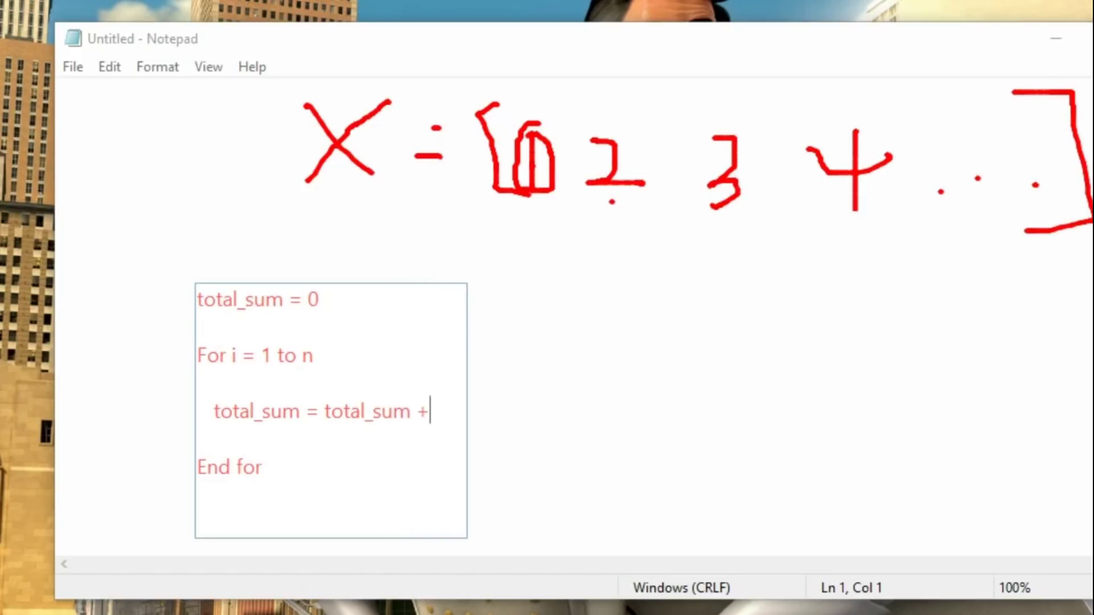
{"action": "type", "text": " Xi"}
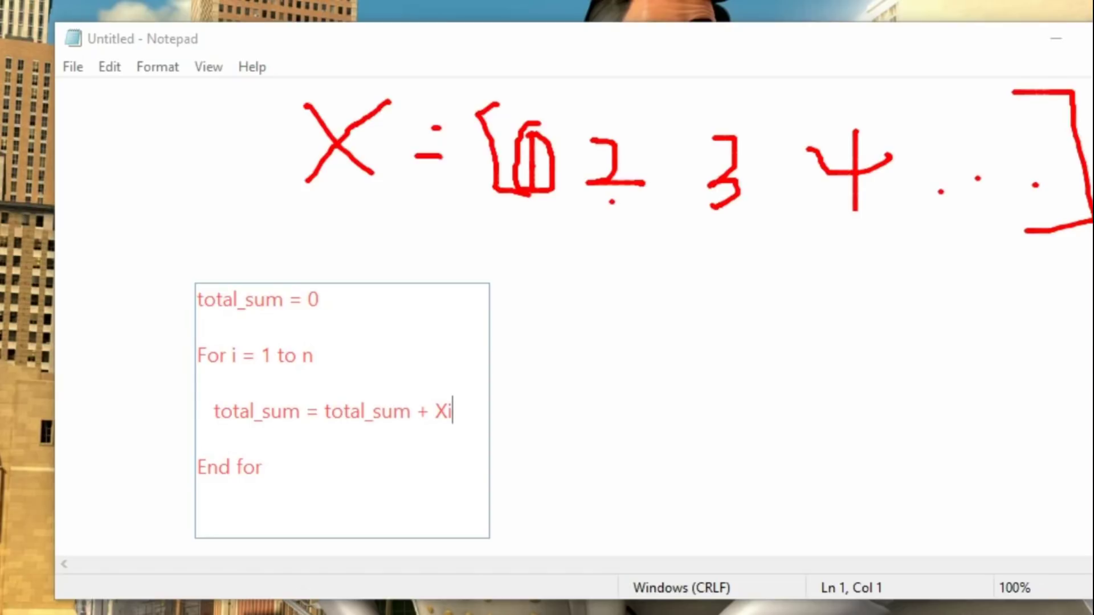
{"action": "key", "text": "Escape"}
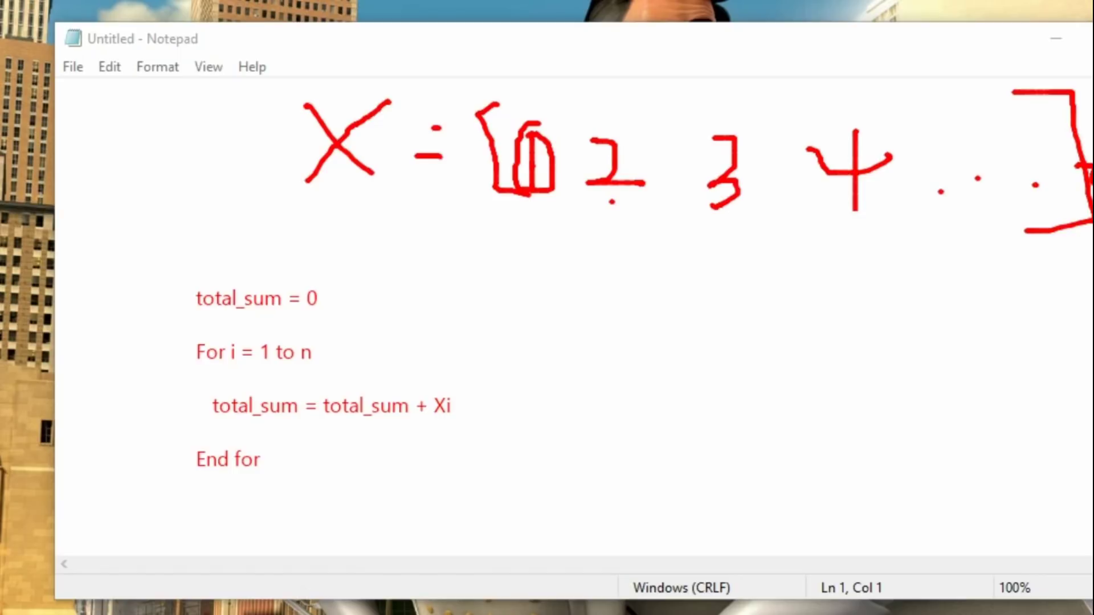
- Create a second note on the right with 'total_mult = 1', 'For i = 1 to n', and 'End for'
{"action": "left_click", "coordinate": [687, 293]}
{"action": "type", "text": "tota"}
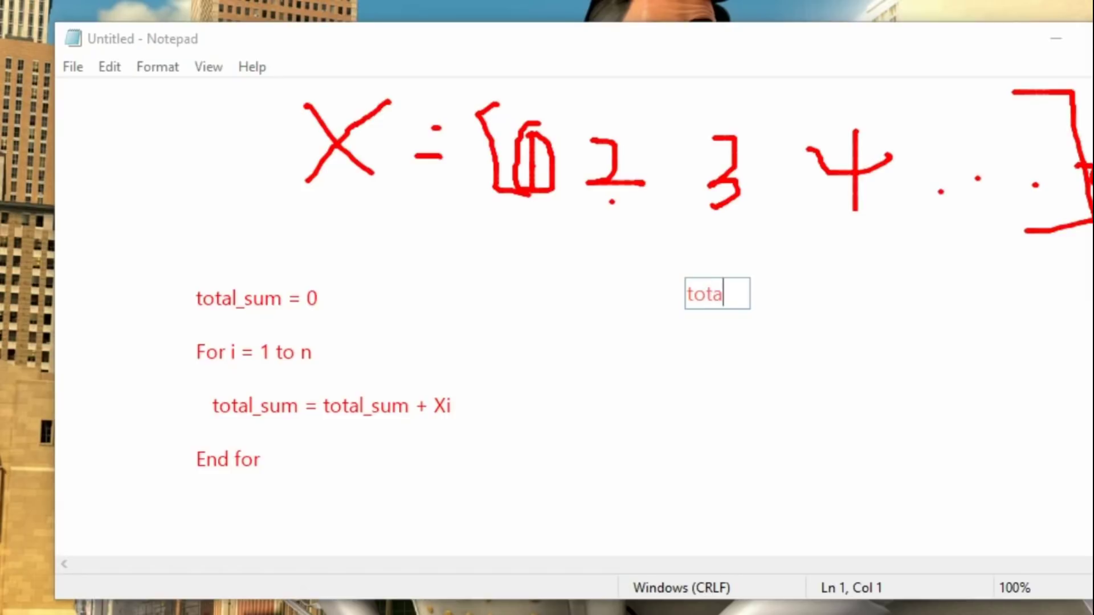
{"action": "type", "text": "l_mult "}
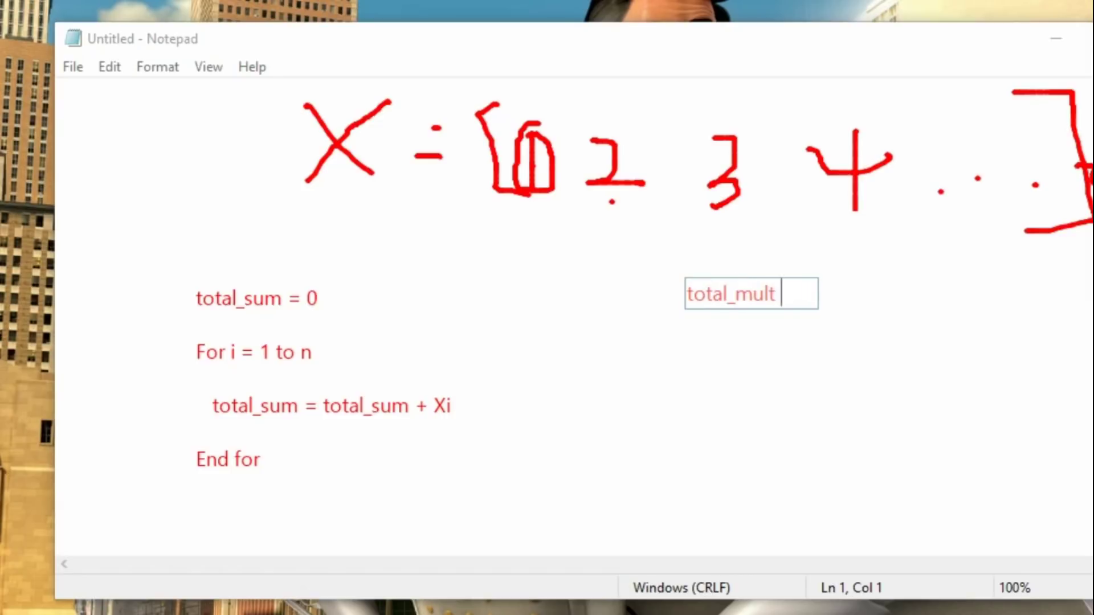
{"action": "type", "text": " = 1"}
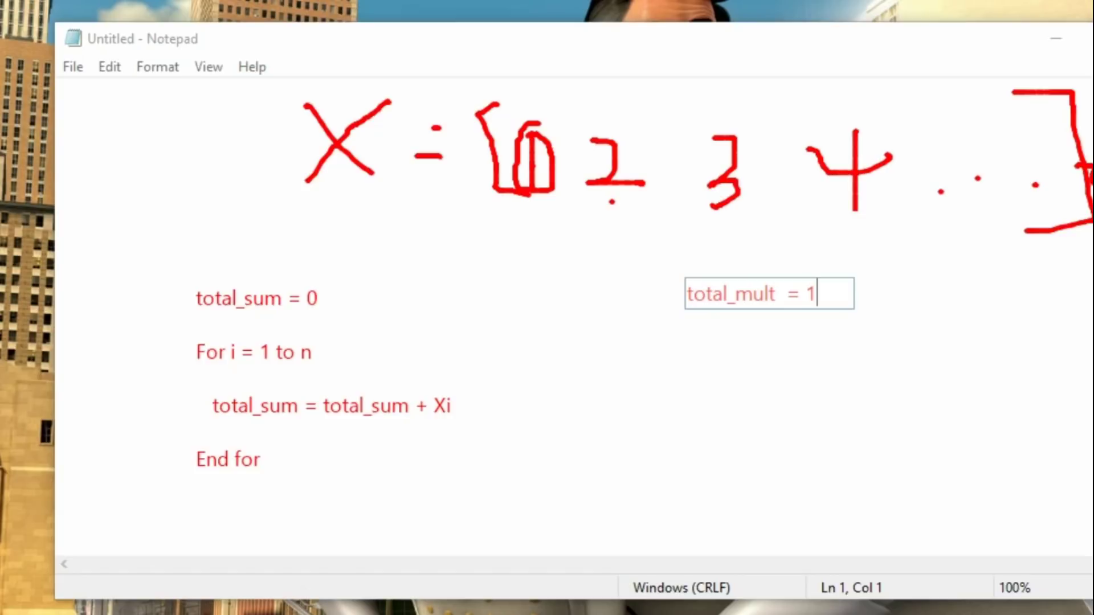
{"action": "key", "text": "Return"}
{"action": "key", "text": "Return"}
{"action": "type", "text": "For"}
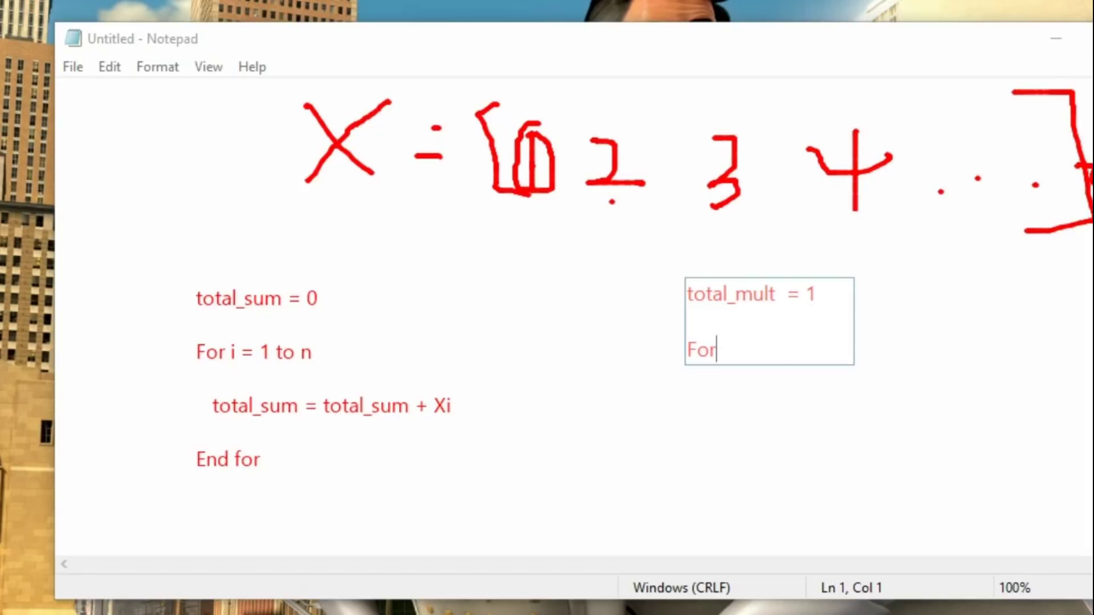
{"action": "type", "text": " i = 1 to n"}
{"action": "key", "text": "Return"}
{"action": "key", "text": "Return"}
{"action": "key", "text": "Return"}
{"action": "type", "text": "End for"}
{"action": "left_click", "coordinate": [688, 405]}
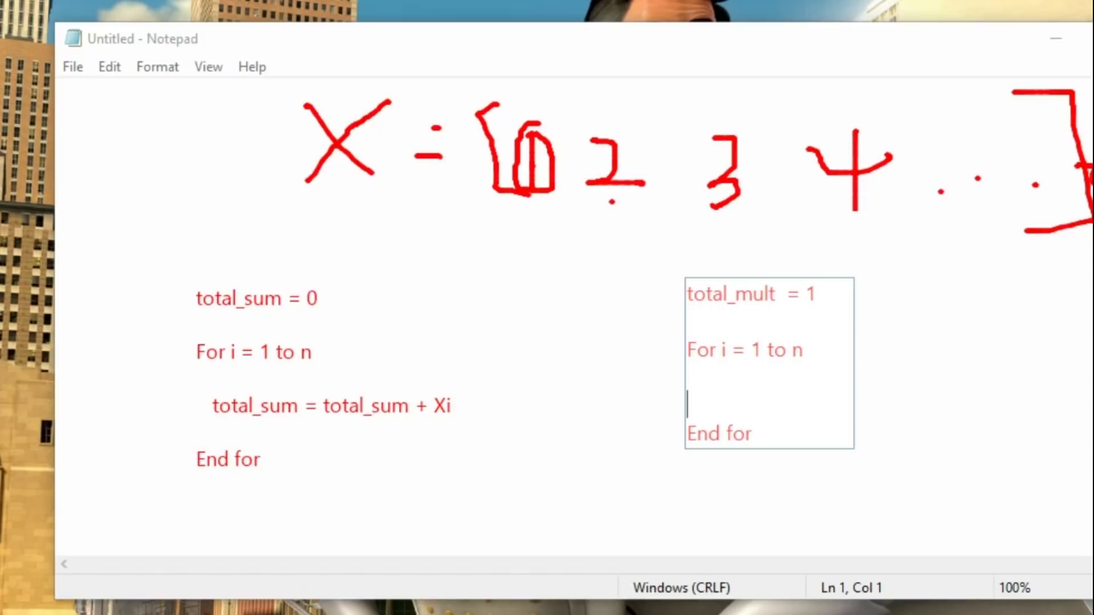